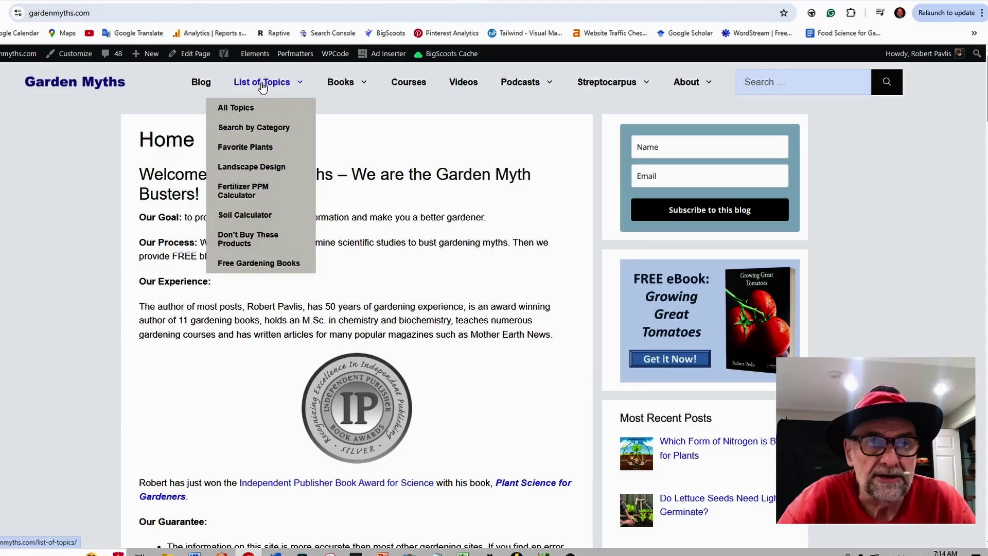
Step: Open the Fertilizer PPM Calculator page from the List of Topics menu
left_click(264, 200)
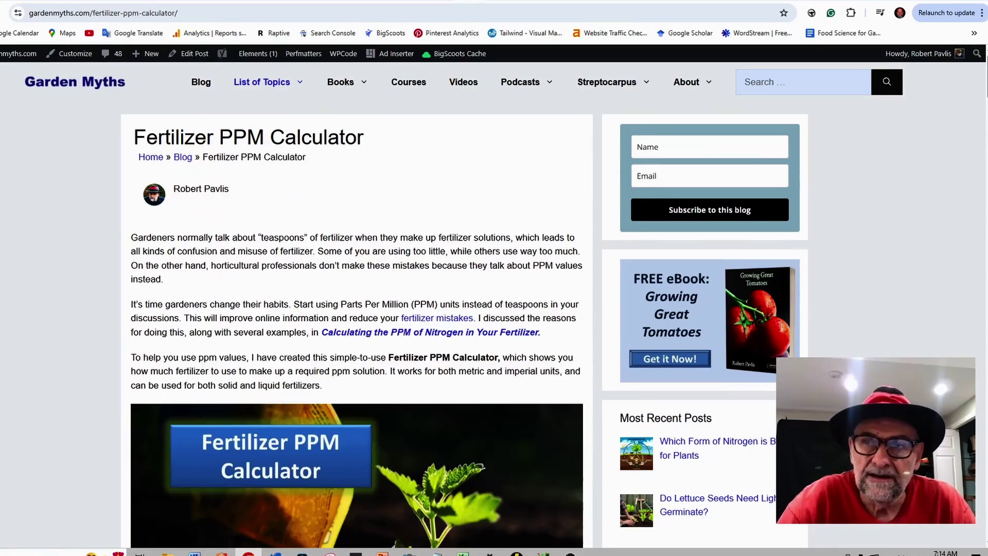
left_click_drag(982, 92, 982, 159)
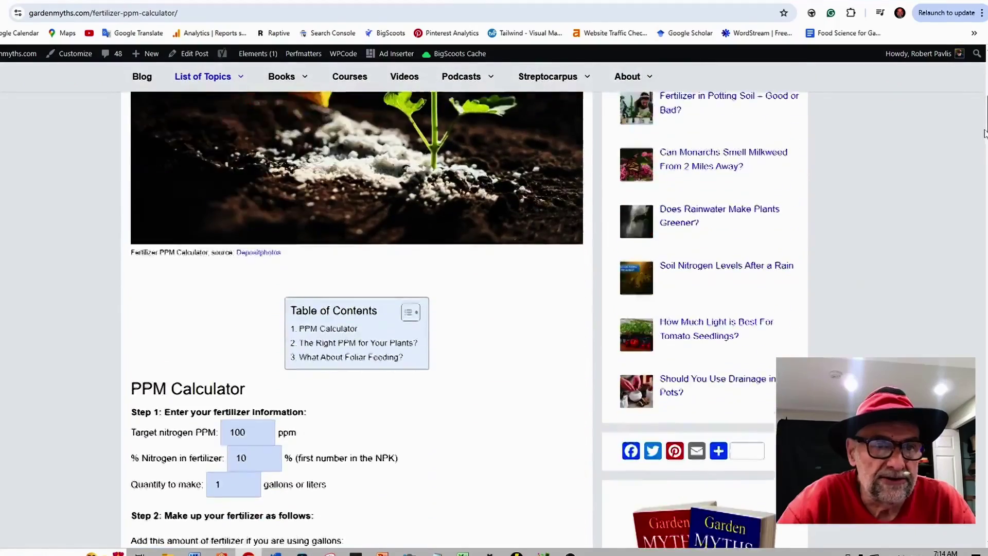
scroll(983, 159, "up", 1)
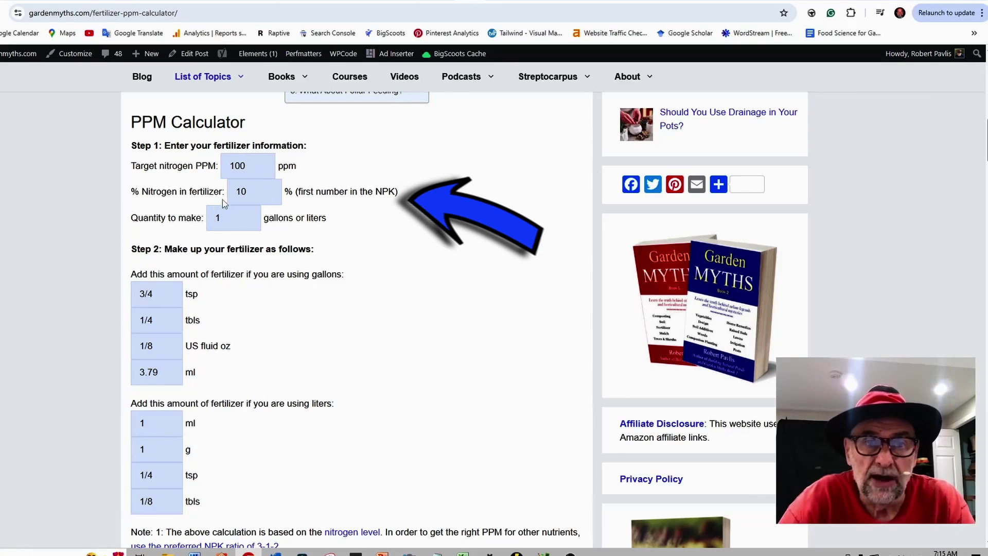
mouse_move(247, 458)
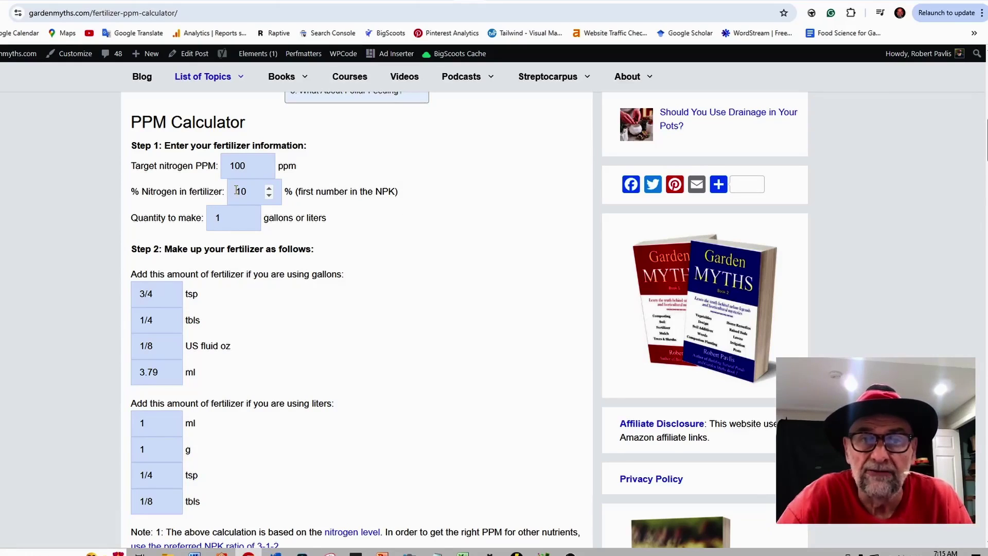
Step: Change the fertilizer's nitrogen to 5%, giving 1 1/2 tsp (7.58 ml) per gallon
double_click(235, 191)
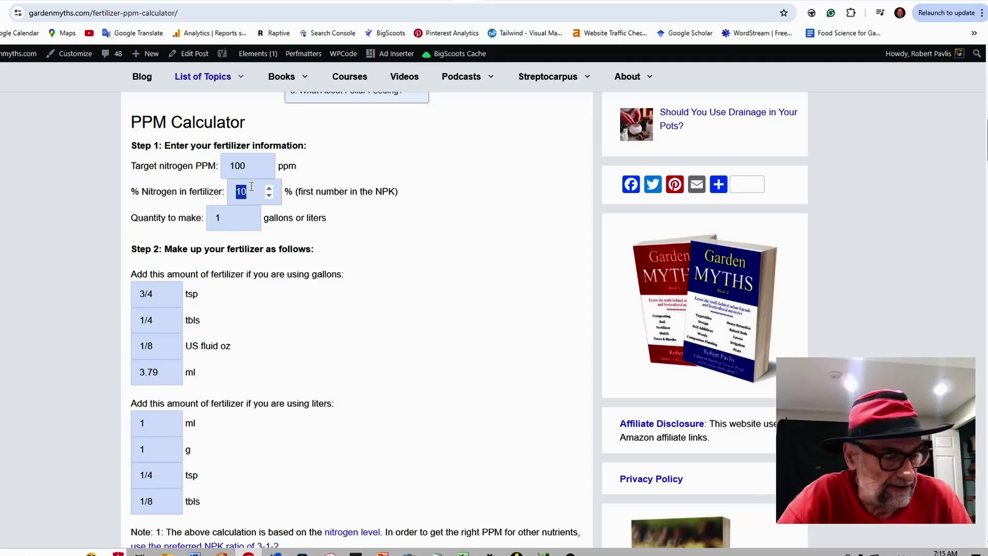
type("5")
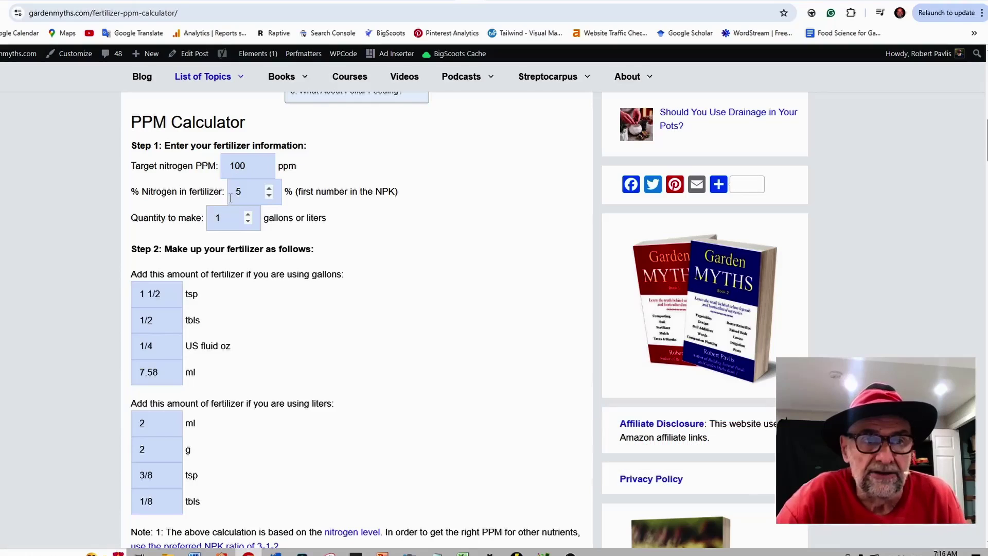
Step: Lower the target nitrogen to 48 ppm, giving 3/4 tsp per gallon and 0.96 ml per liter
left_click(224, 220)
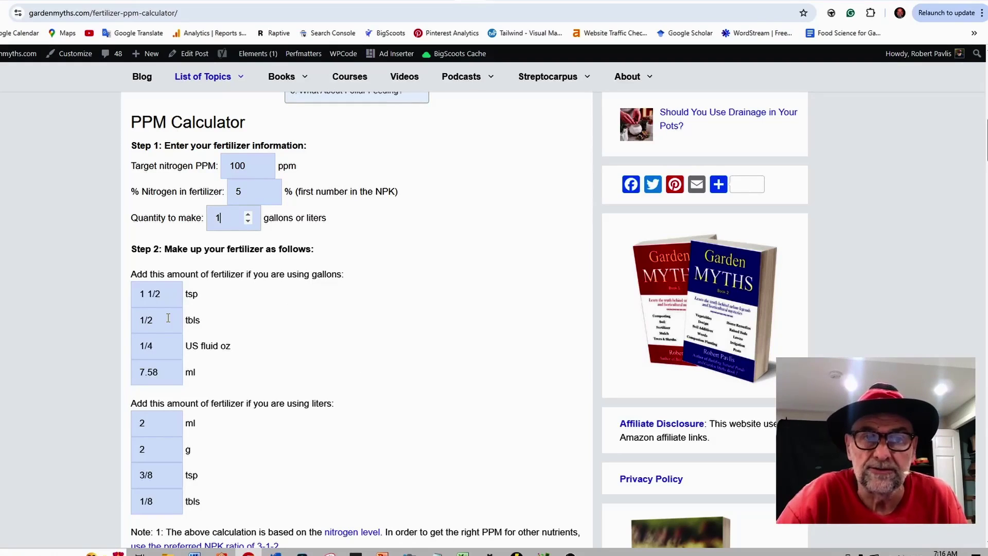
left_click(263, 171)
left_click(264, 171)
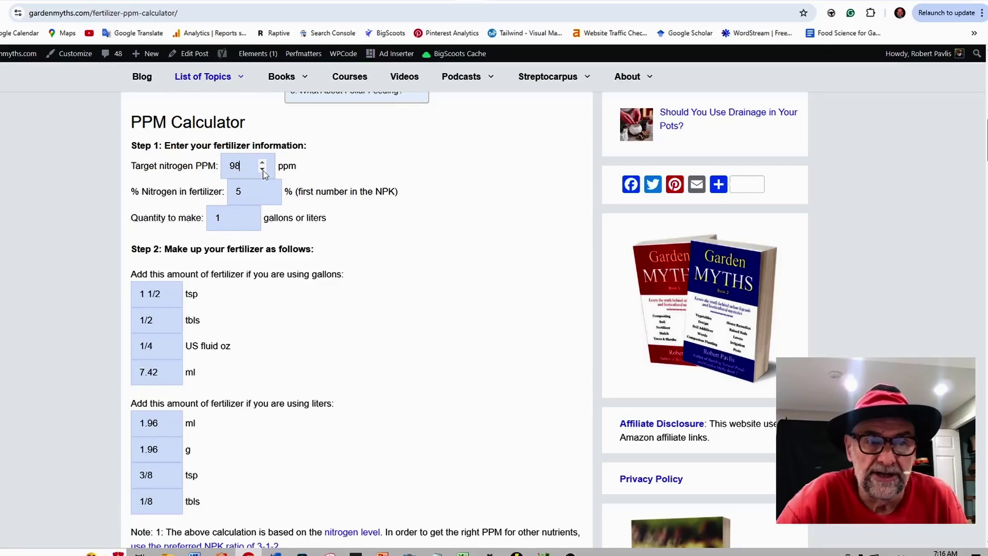
left_click(263, 170)
left_click(263, 170)
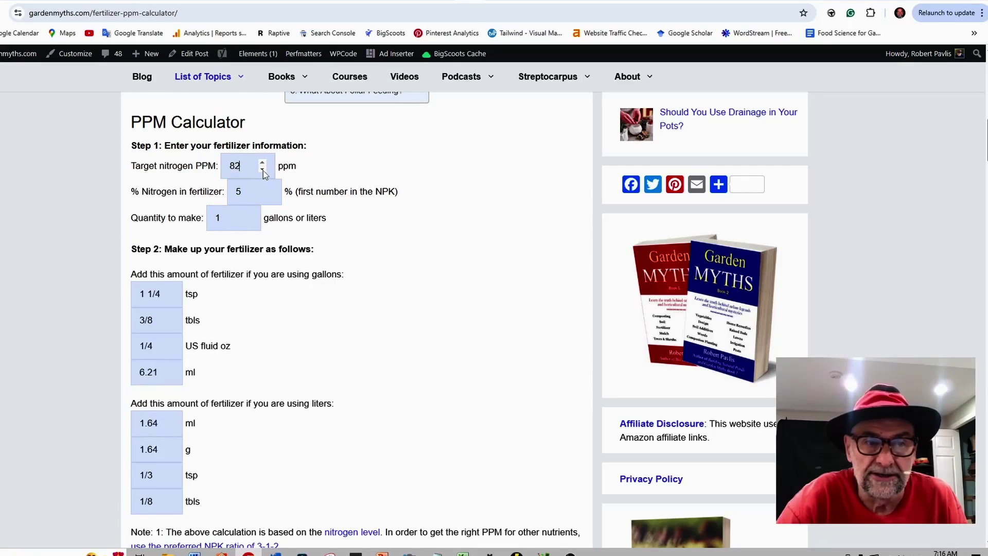
left_click(263, 171)
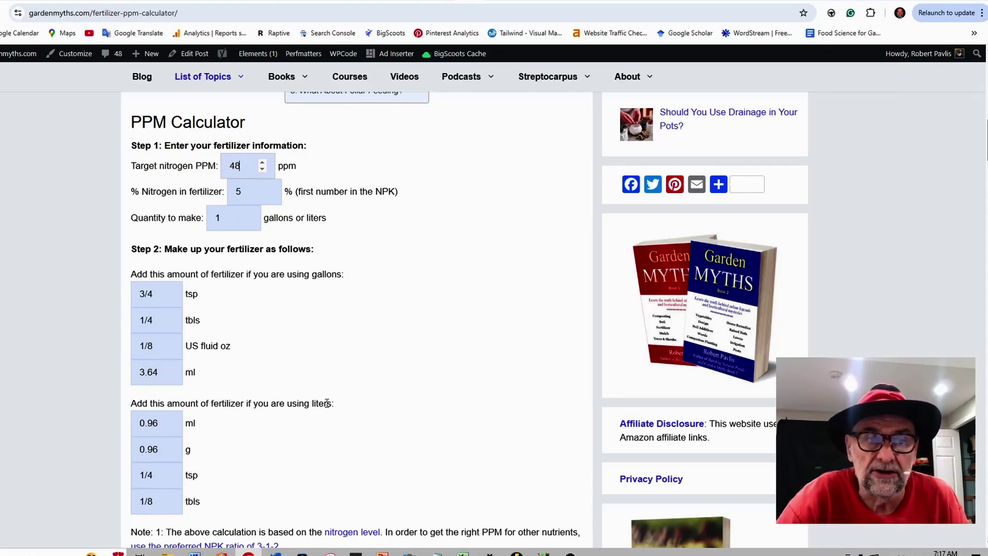
Step: Raise the target nitrogen to 116 ppm, giving 1 3/4 tsp per gallon and 2.32 ml per liter
left_click(263, 165)
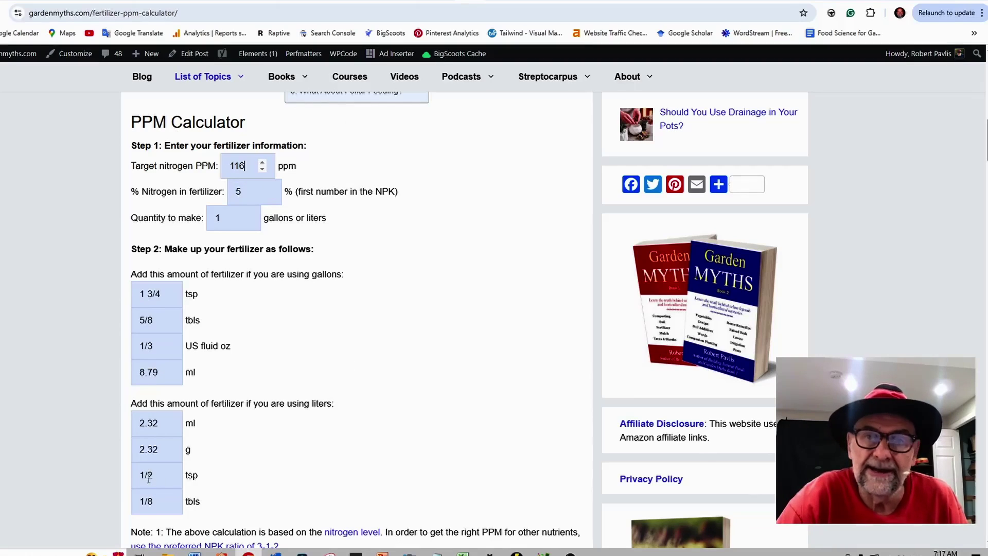